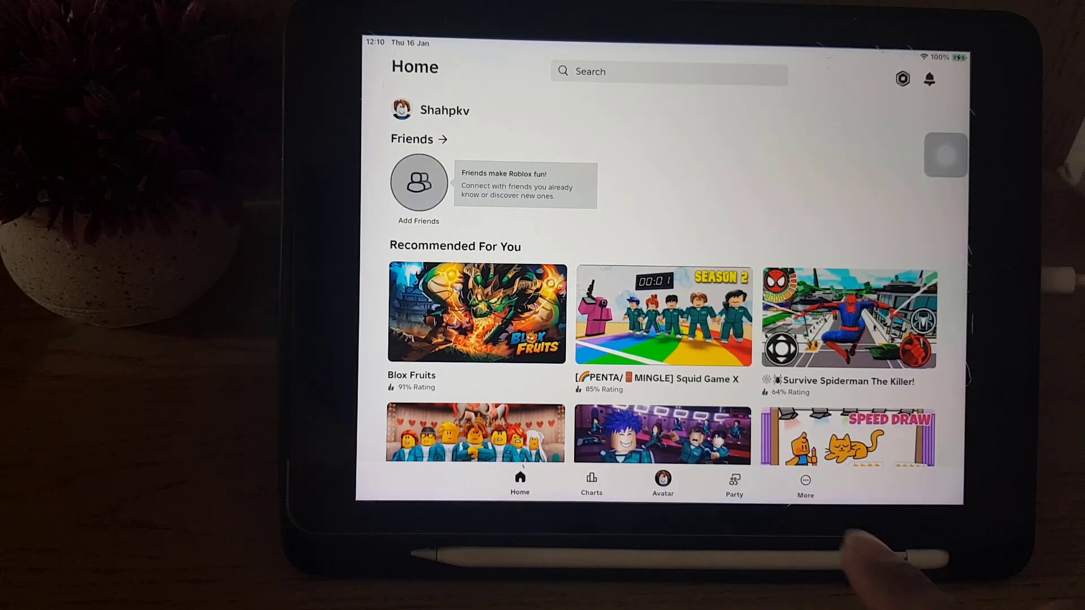
Open Roblox account Settings from the More tab.
left_click(805, 484)
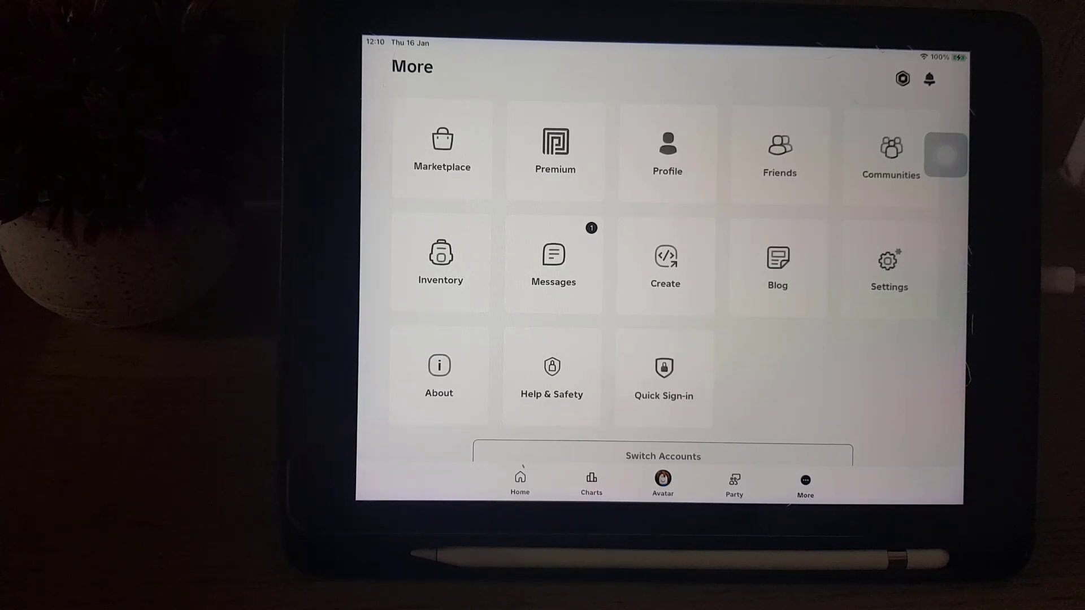
left_click(887, 267)
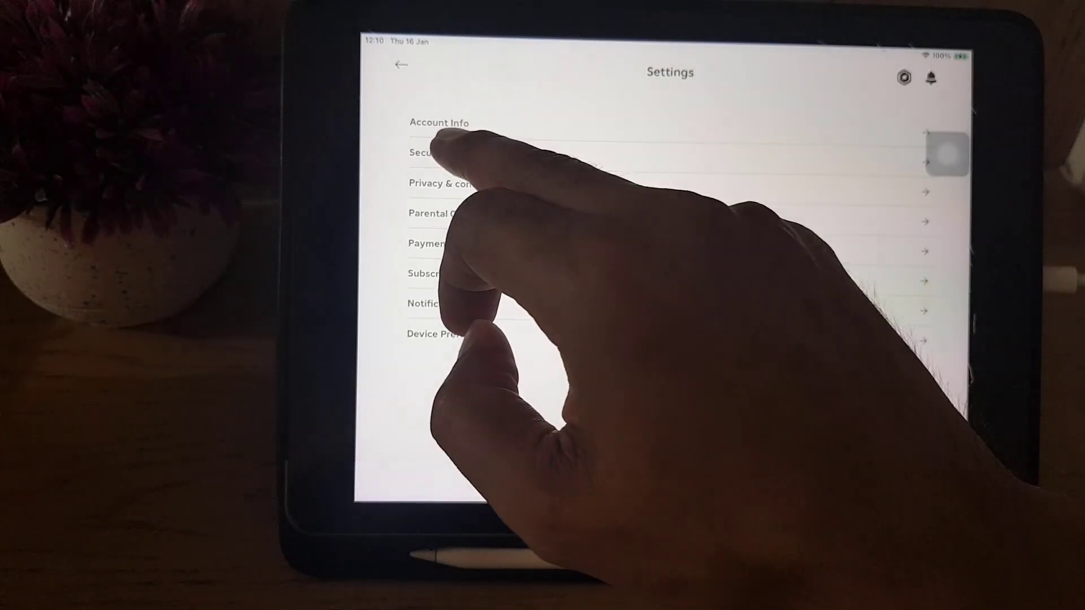
Open the Security settings to reach 2-Step Verification and Backup Codes.
left_click(441, 153)
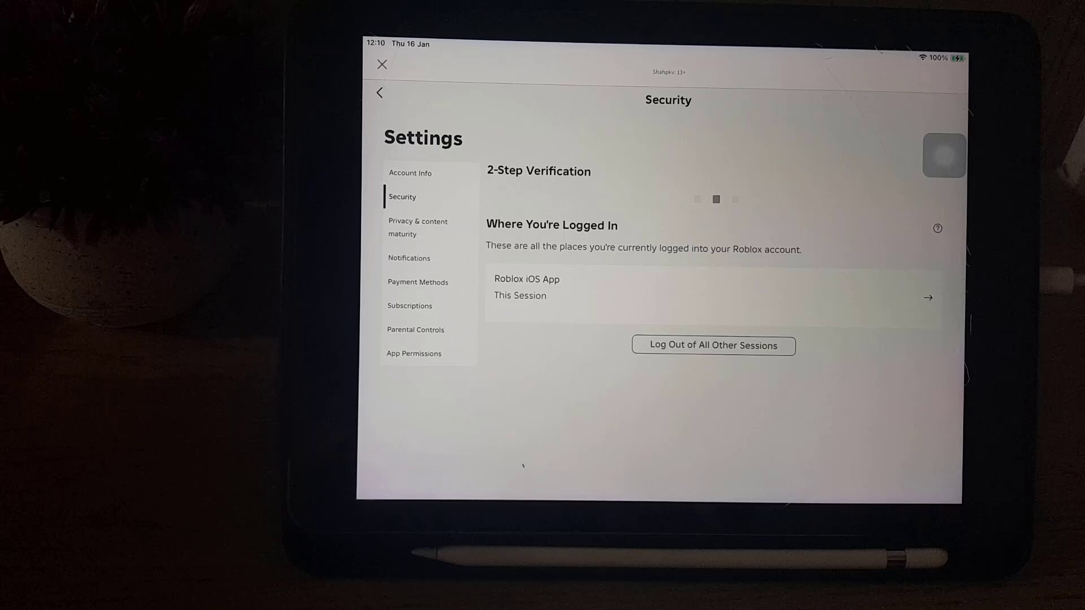
scroll(729, 340, "down", 3)
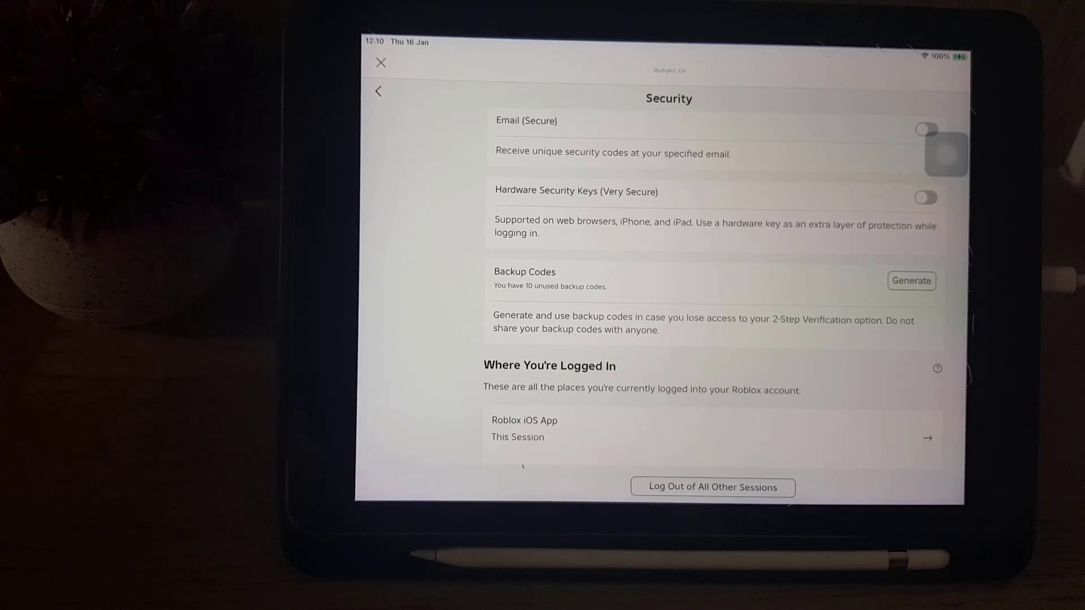
Start generating new backup codes from the Backup Codes section.
left_click(911, 281)
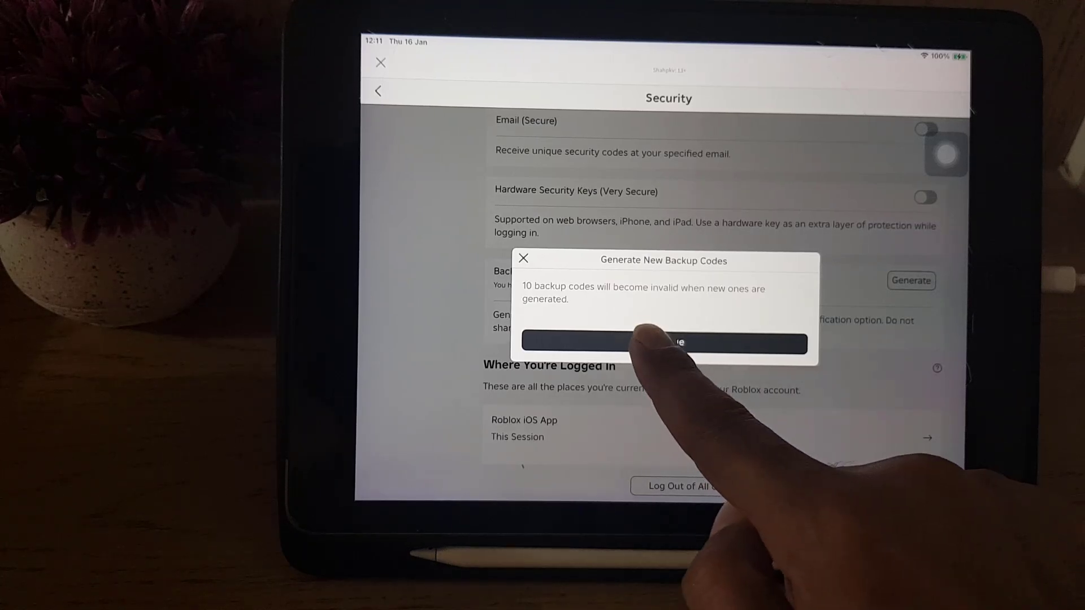
Confirm replacing the 10 existing backup codes with new ones.
left_click(664, 342)
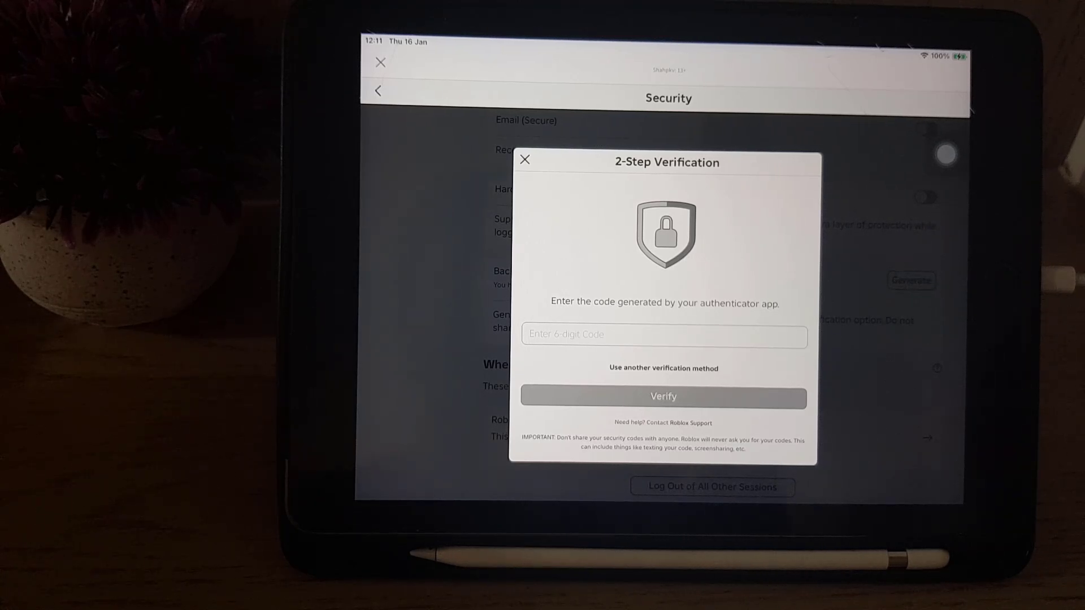
Enter the six-digit authenticator code and submit it for verification.
left_click(664, 337)
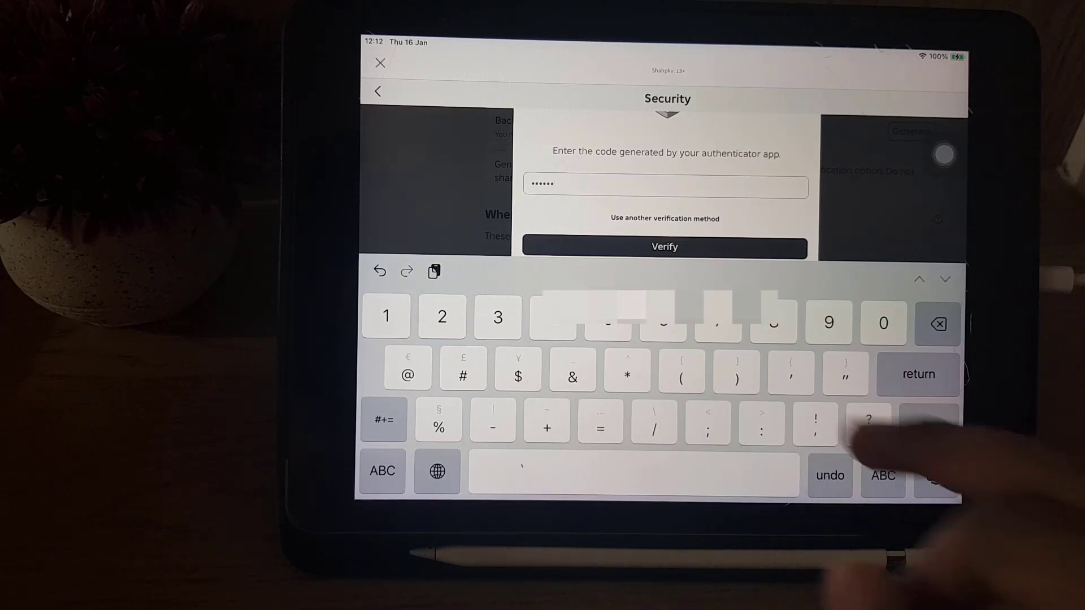
left_click(729, 245)
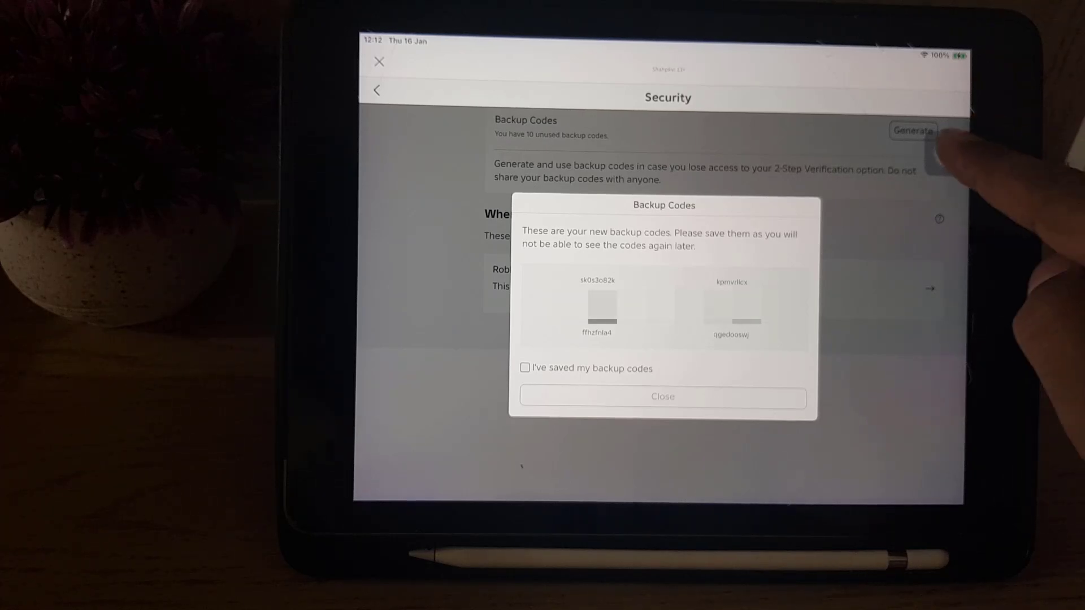
Screenshot the Backup Codes dialog using AssistiveTouch.
left_click(945, 154)
left_click(665, 276)
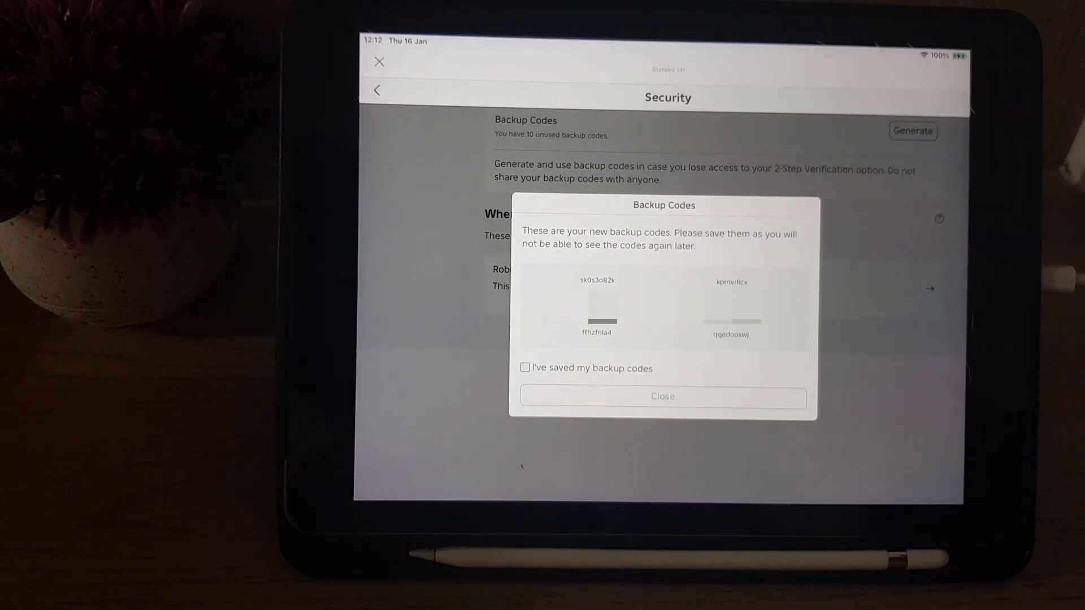